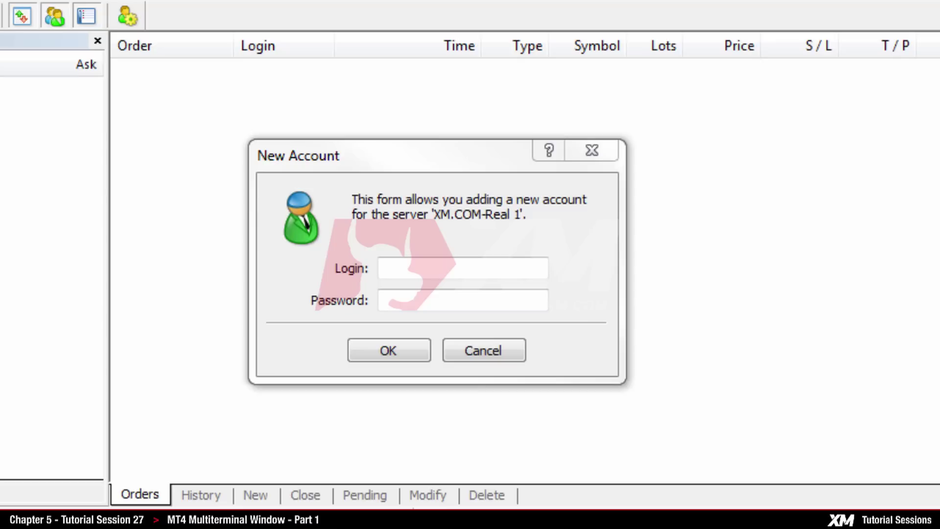
Dismiss the empty New Account form and set the terminal's server to 'XM.COM-Demo - Trading Point Of Financial Instruments Ltd'.
left_click(583, 155)
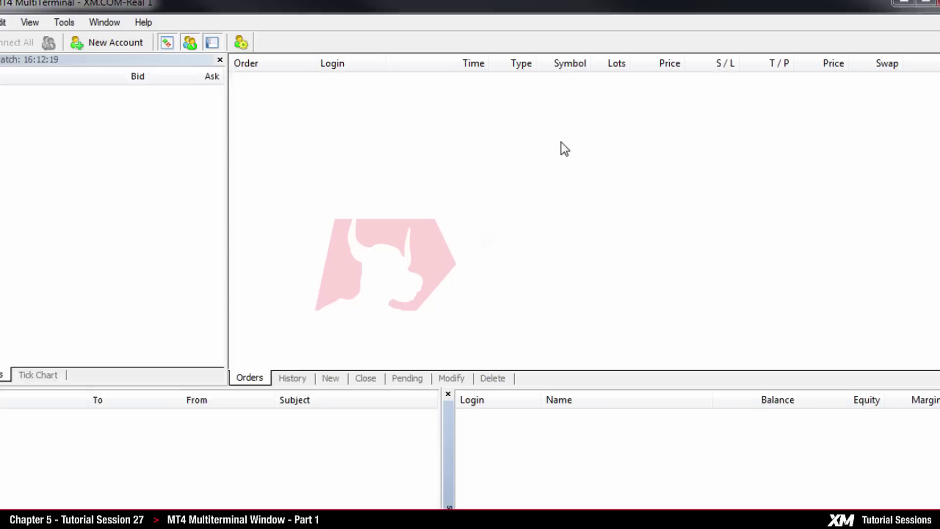
left_click(112, 27)
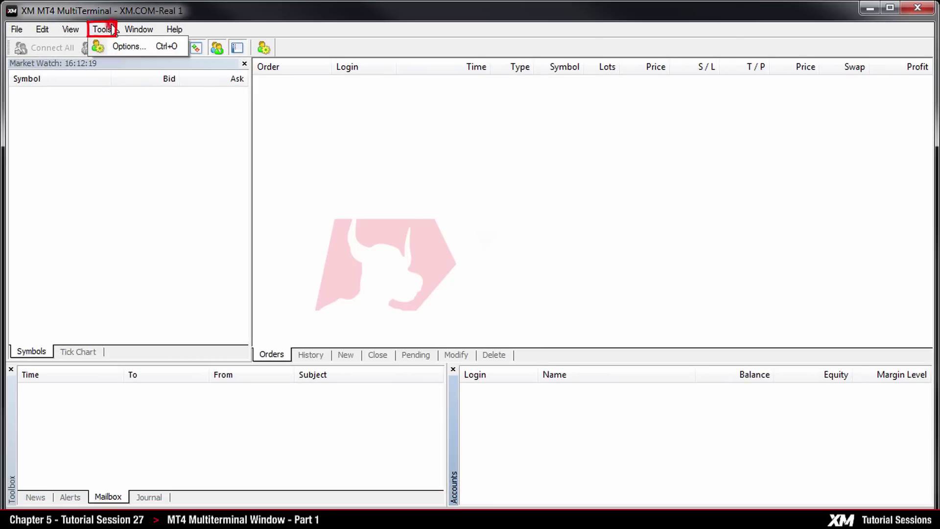
left_click(140, 45)
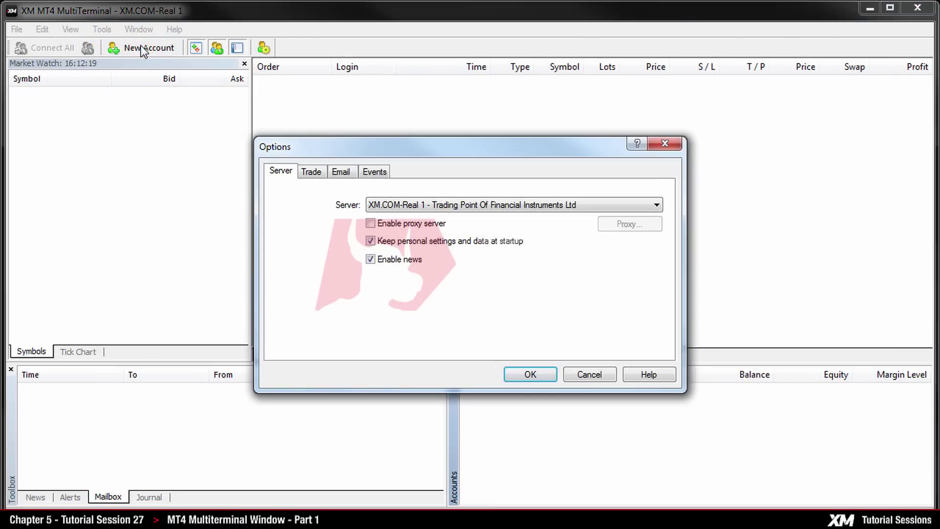
left_click(656, 142)
left_click(261, 48)
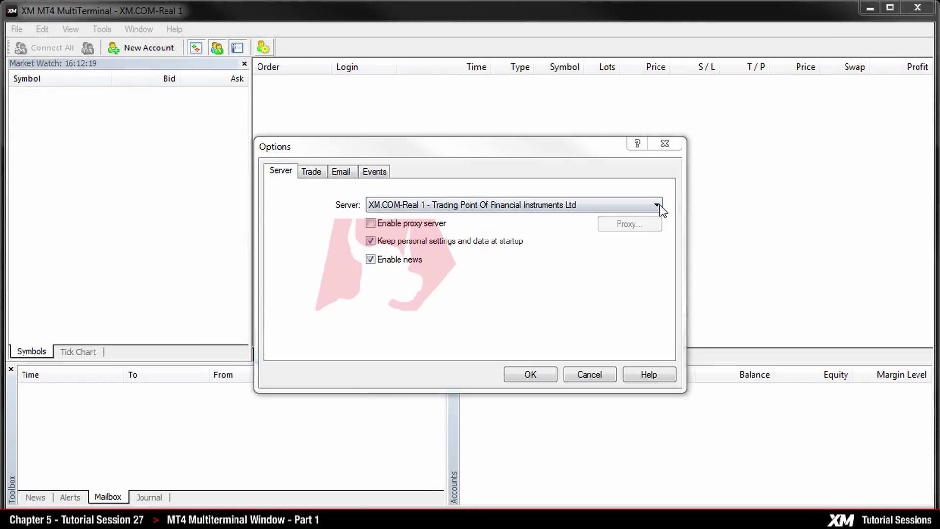
left_click(657, 205)
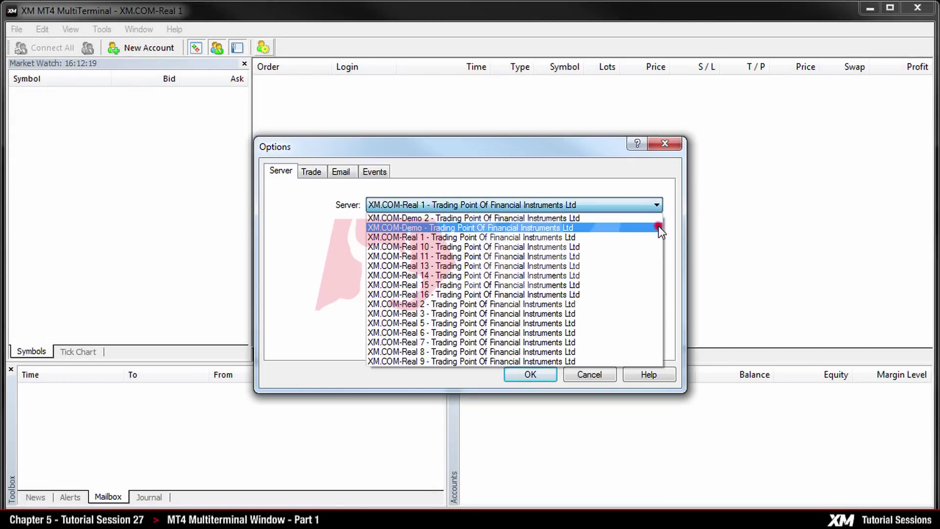
left_click(659, 228)
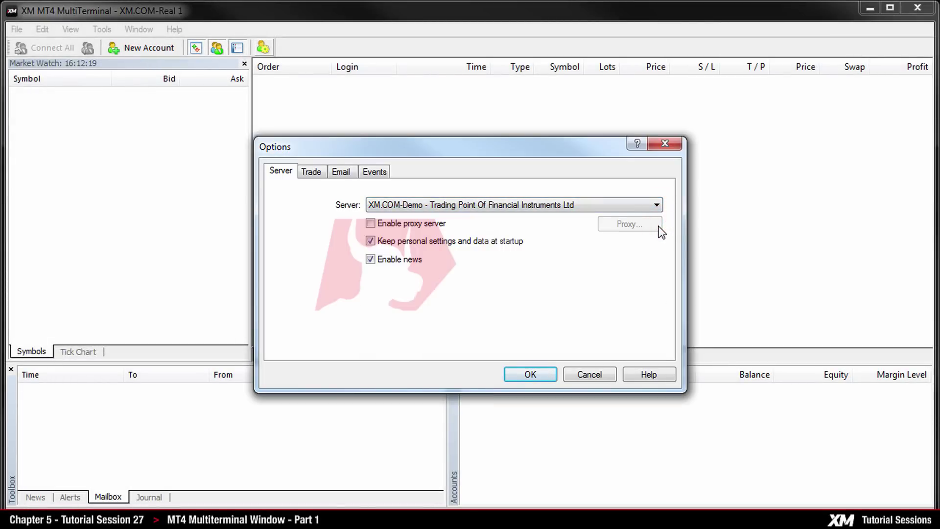
Apply the XM.COM-Demo server setting and log in the first demo account.
left_click(530, 374)
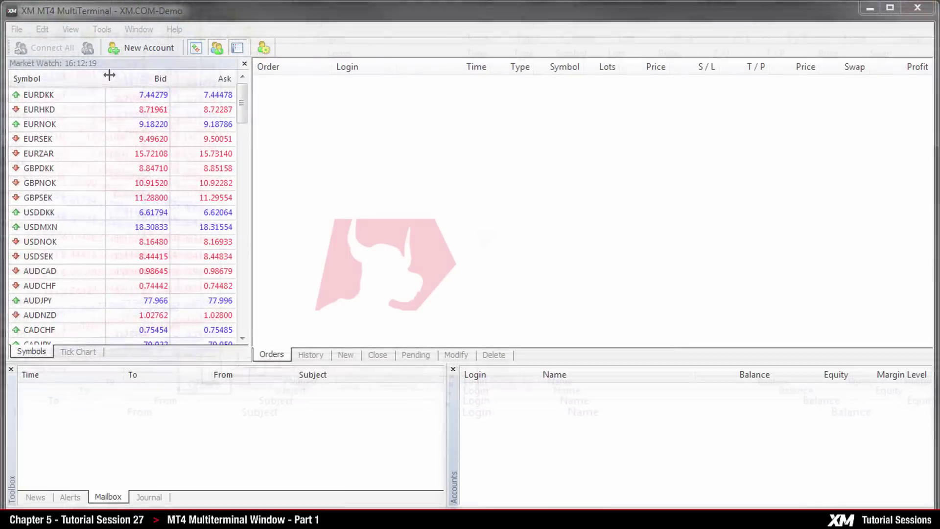
left_click(141, 49)
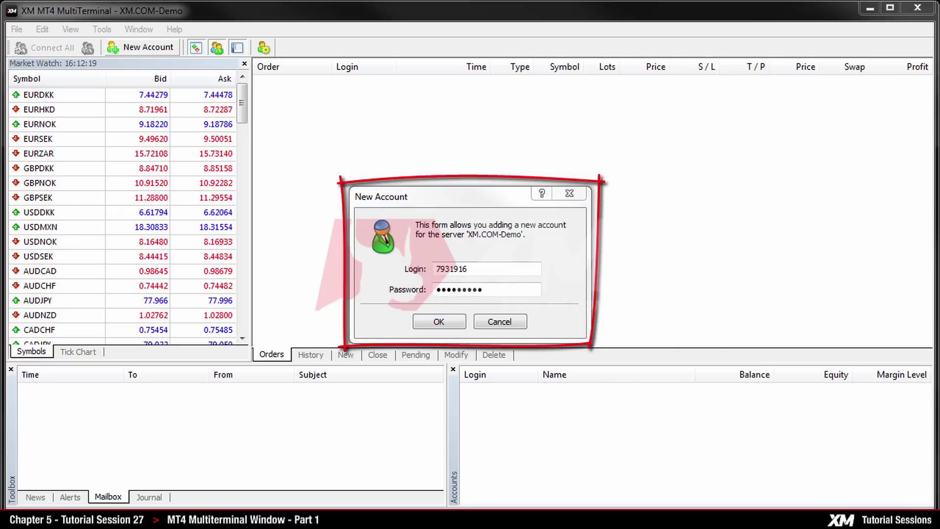
left_click(453, 324)
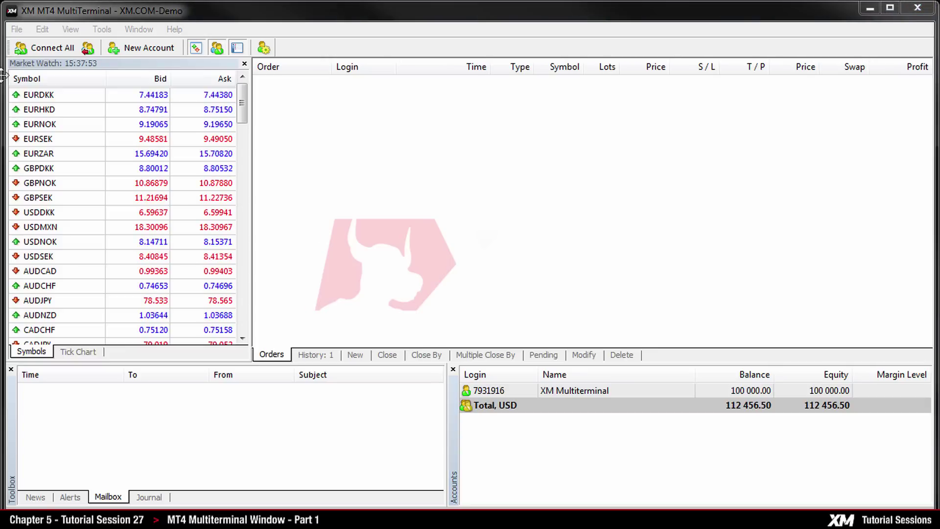
Add a second demo account by entering its login number and password.
left_click(139, 49)
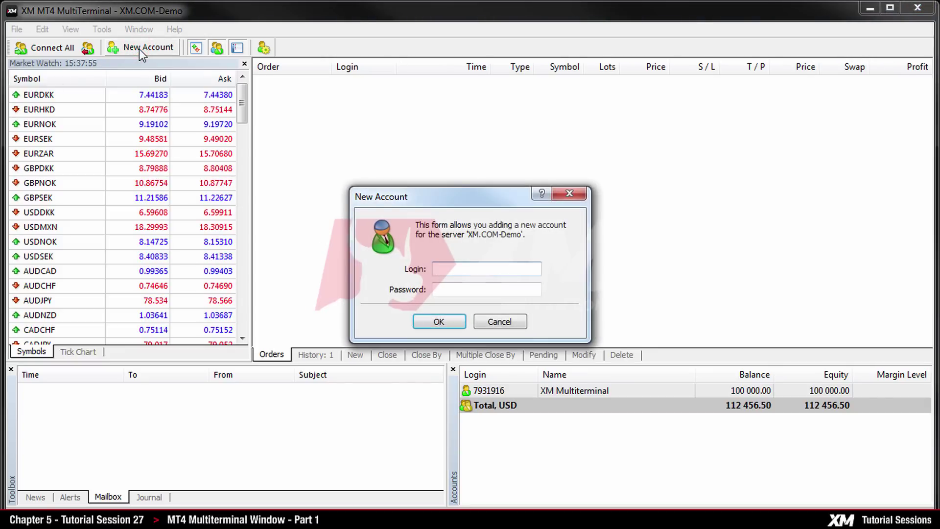
left_click(178, 240)
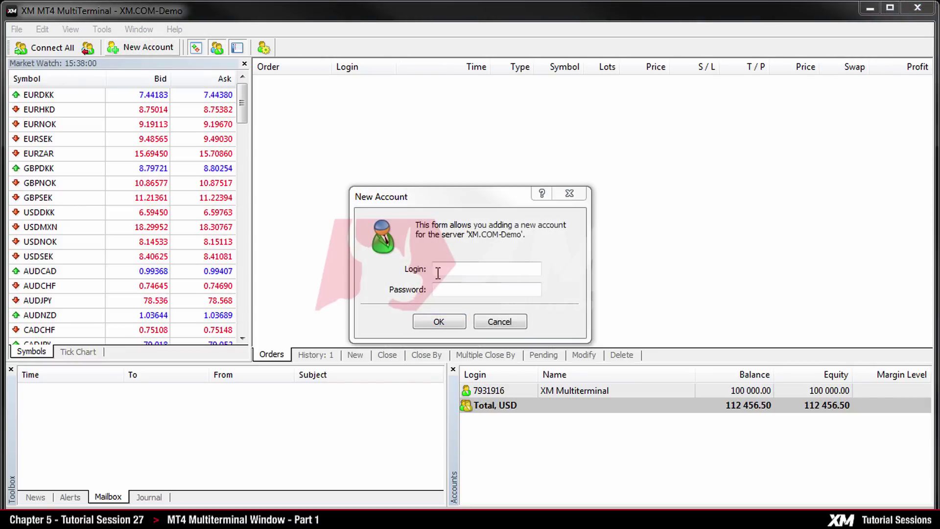
left_click(490, 269)
type("7931928")
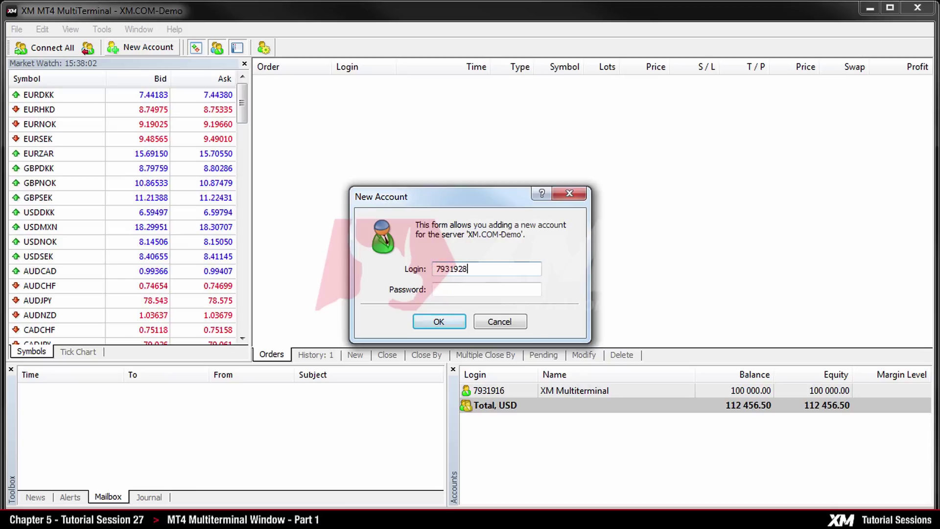
left_click(466, 292)
type("*********")
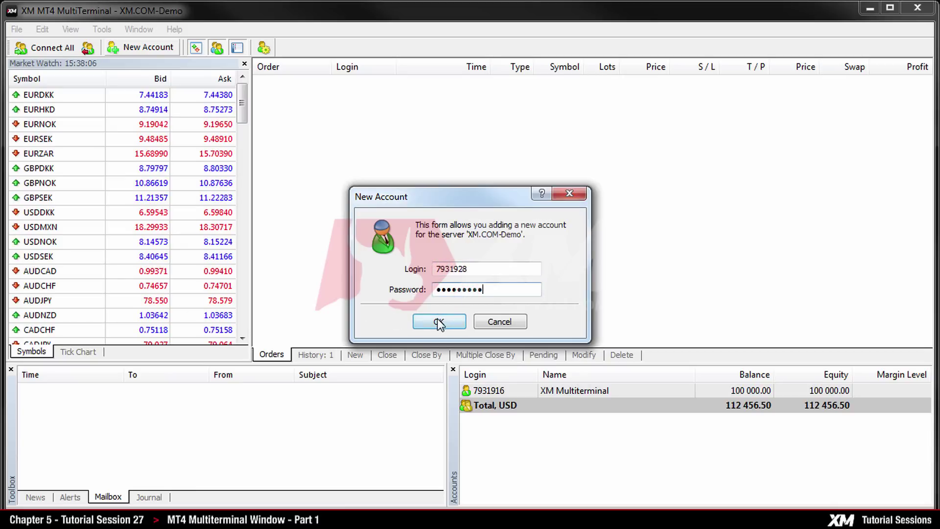
left_click(439, 321)
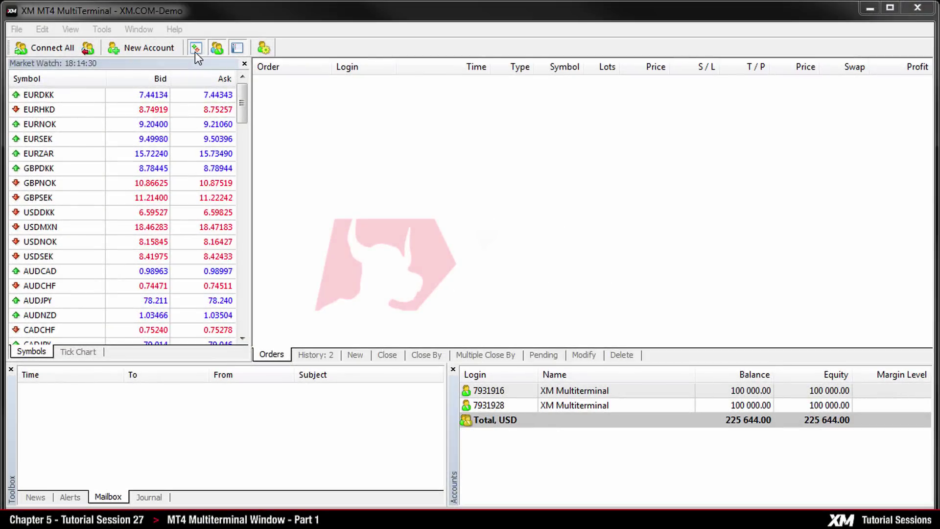
left_click(195, 49)
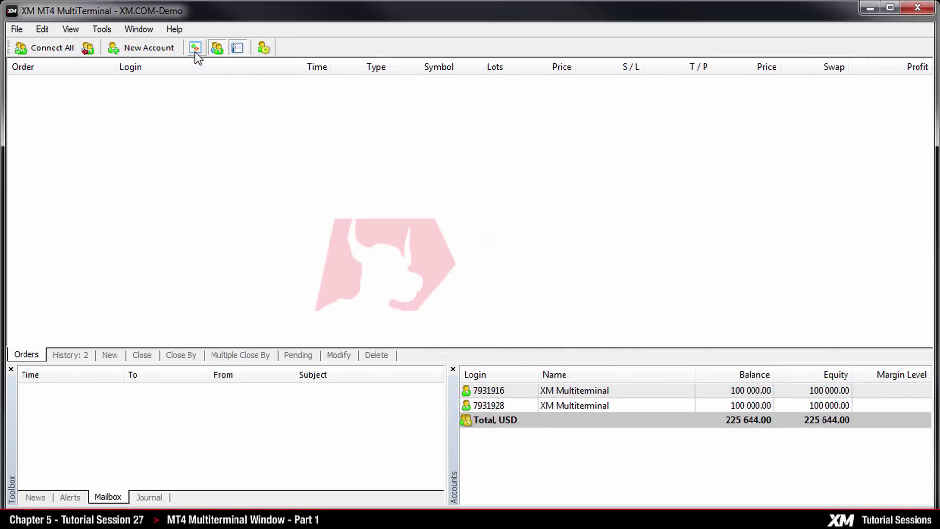
left_click(195, 52)
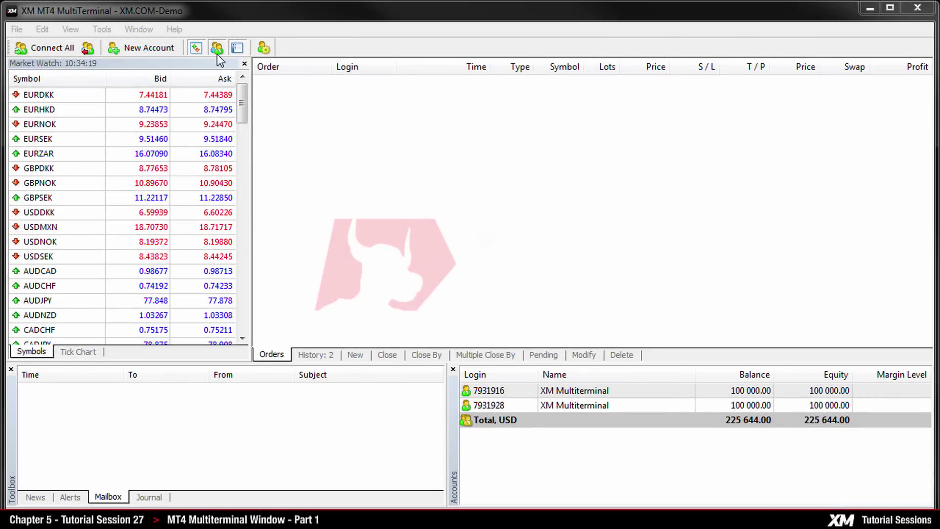
left_click(217, 54)
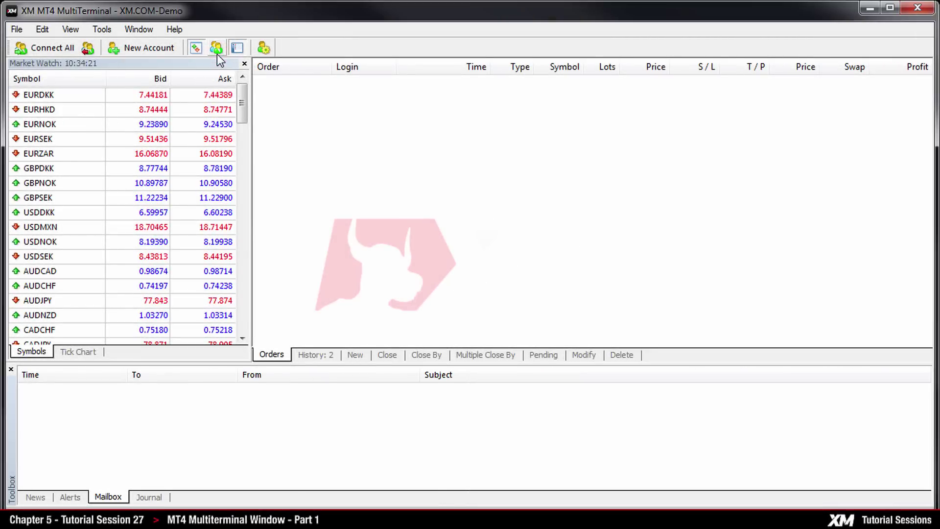
left_click(217, 54)
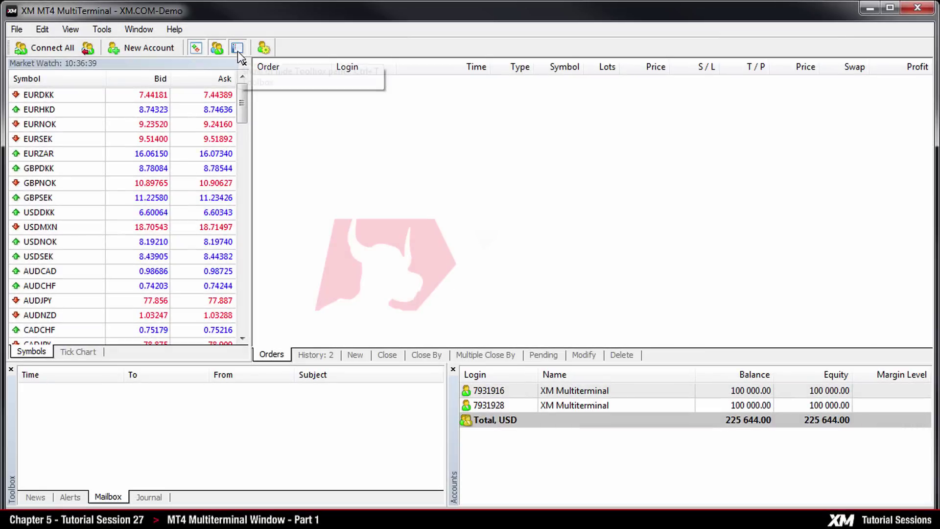
left_click(237, 49)
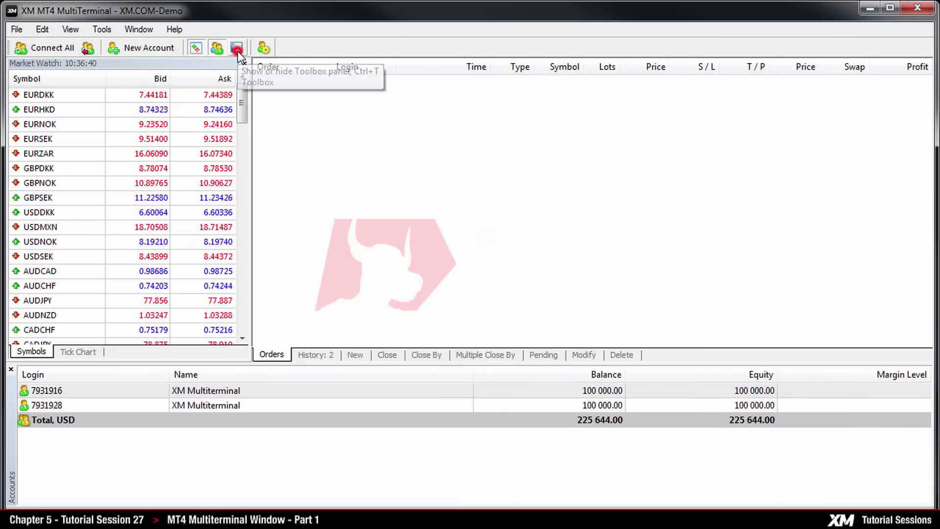
left_click(237, 49)
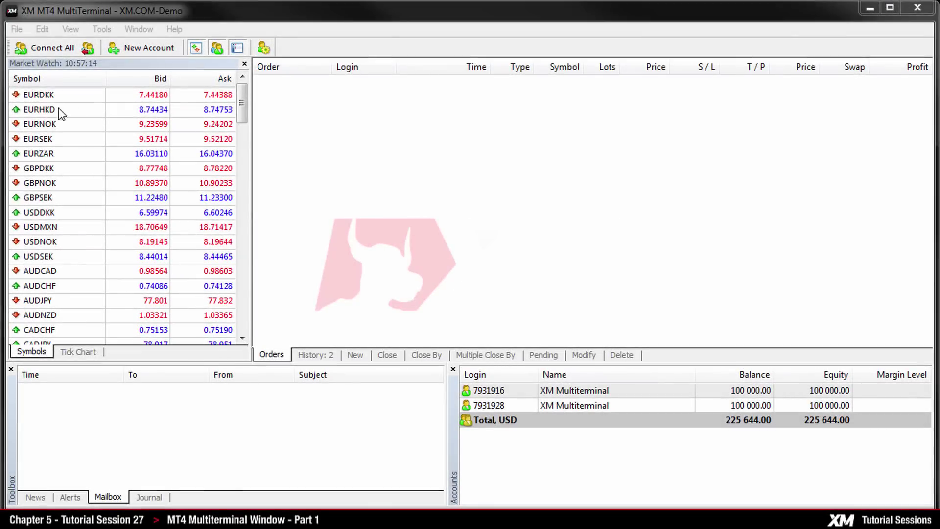
Show the Options Trade tab, where symbol, lots, lots allocation and deviation defaults are 'Last used'.
left_click(265, 52)
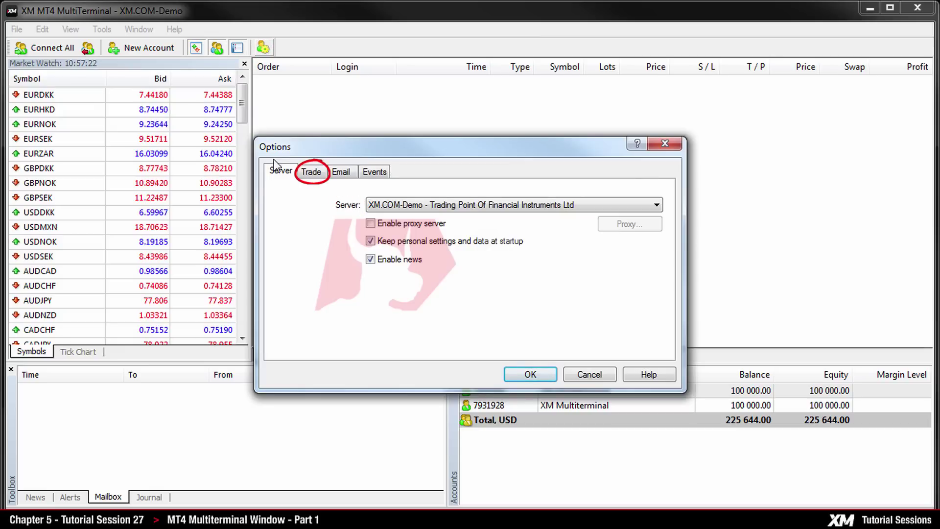
left_click(312, 171)
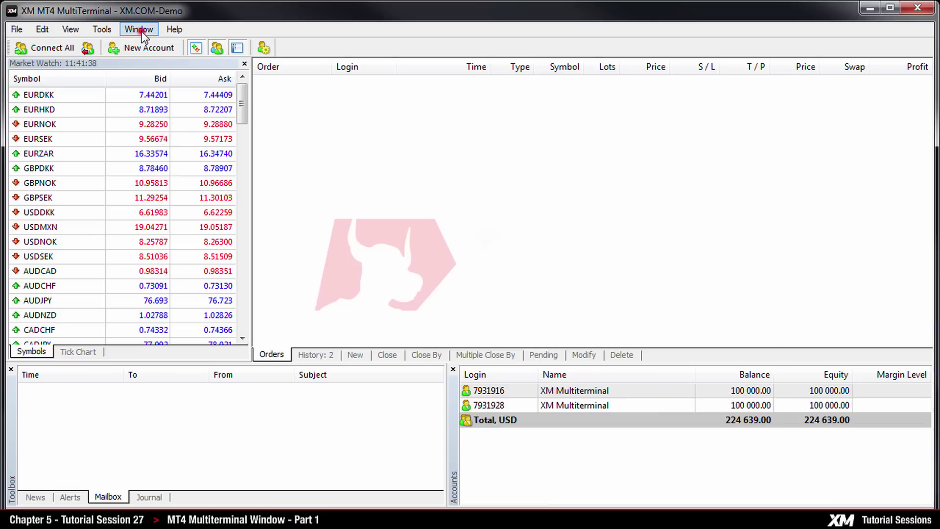
Open a New Order form for both accounts and try 'predefined volume' and 'total volume' allocation.
left_click(142, 31)
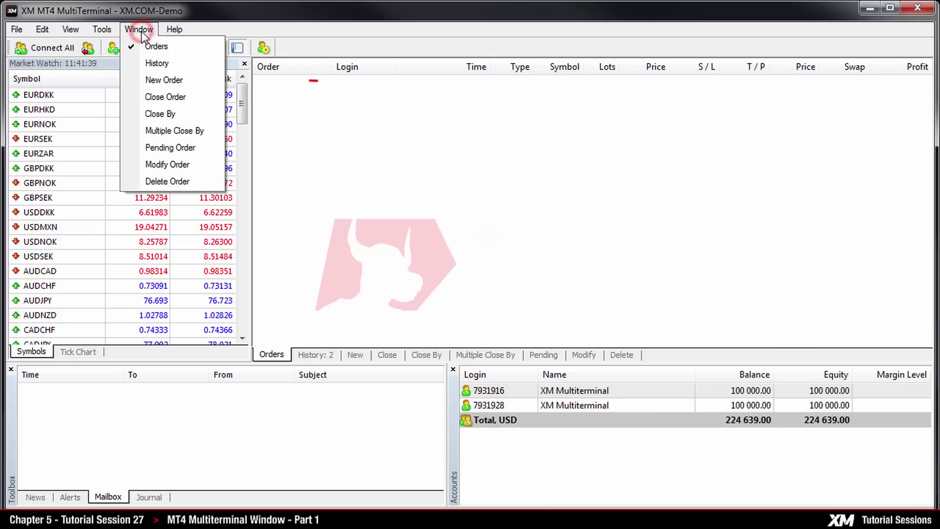
left_click(212, 82)
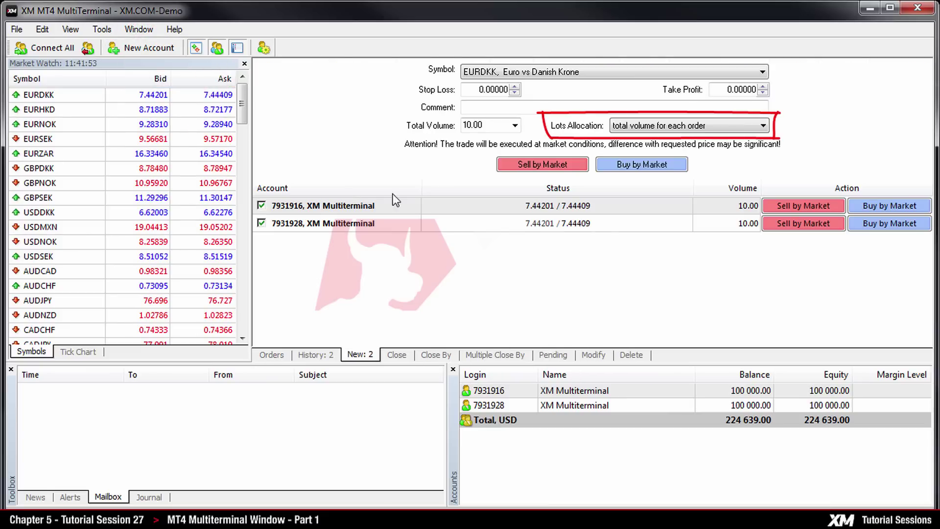
left_click(738, 126)
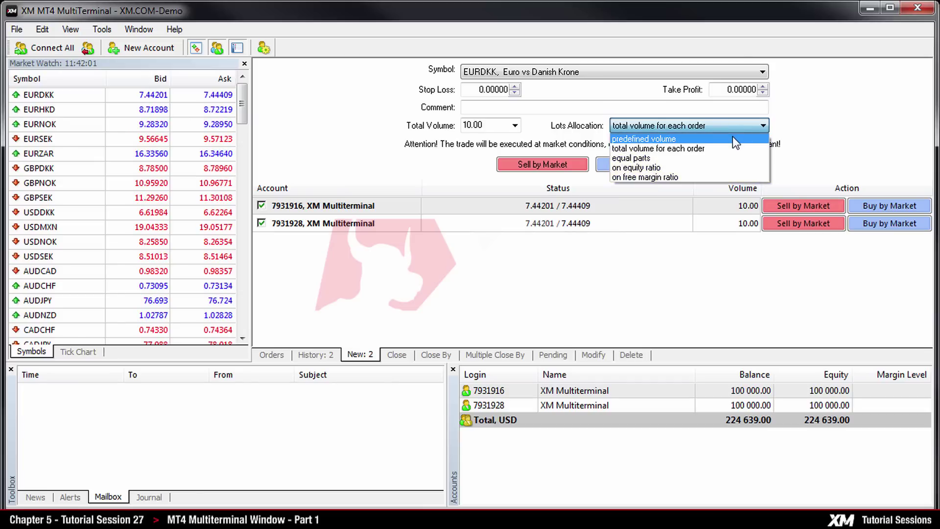
left_click(732, 139)
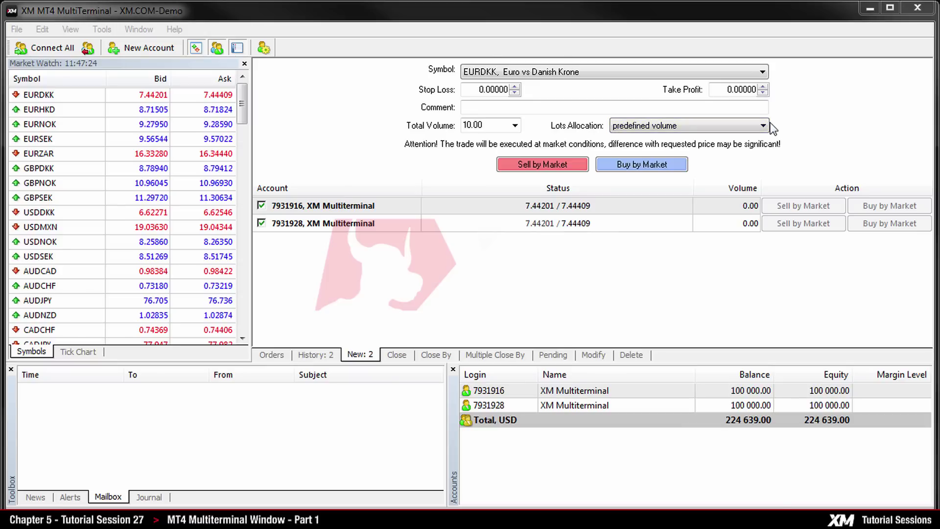
left_click(764, 126)
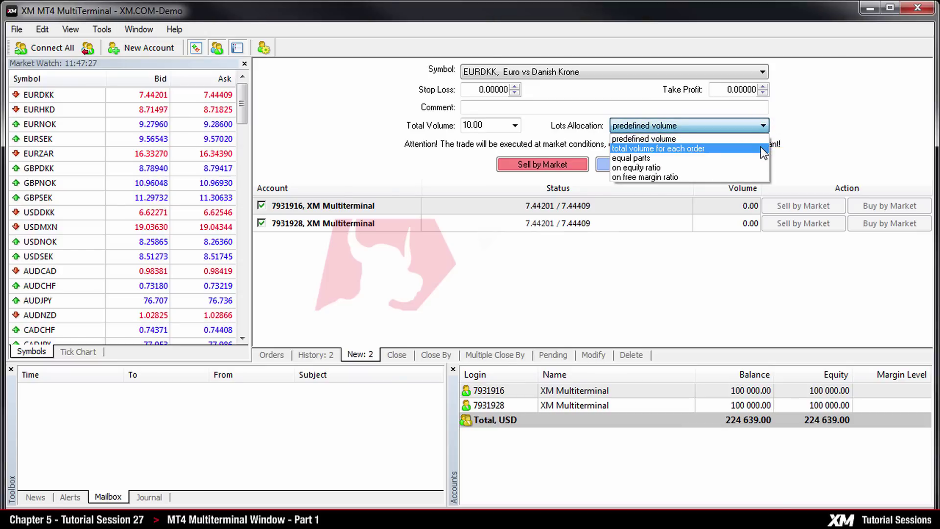
left_click(760, 147)
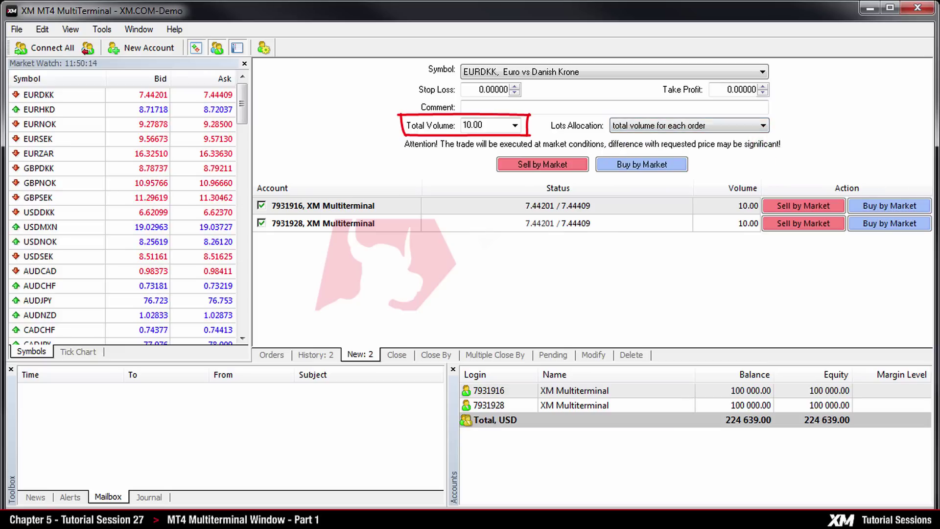
Switch lots allocation through equal parts and equity ratio, ending on 'on free margin ratio'.
left_click(763, 127)
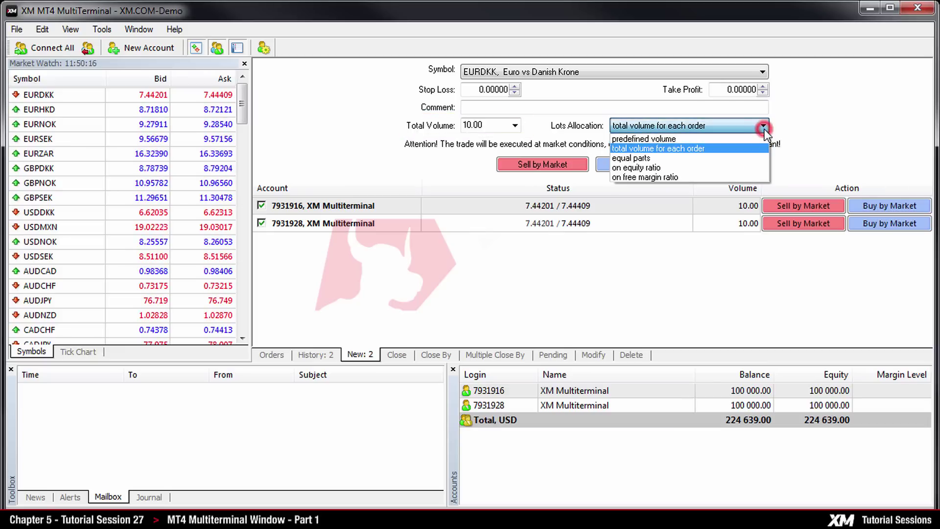
left_click(762, 156)
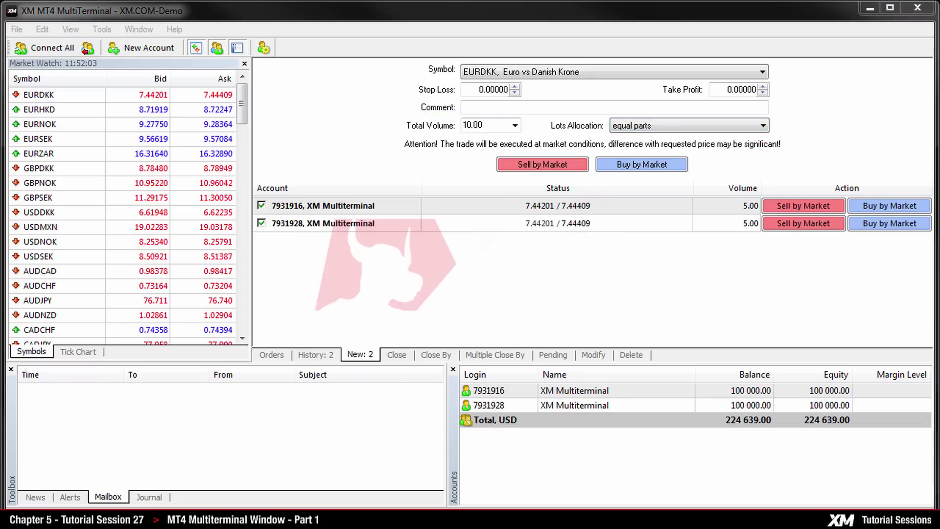
left_click(762, 125)
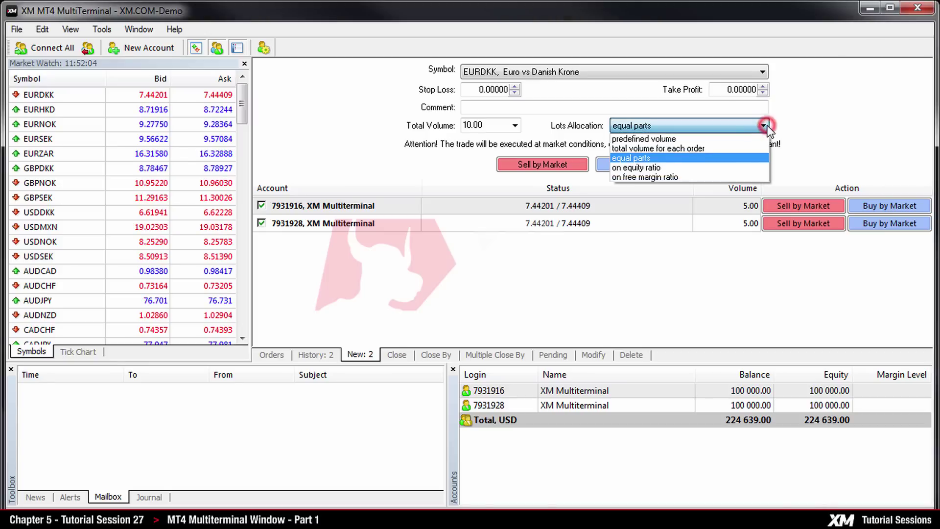
left_click(760, 167)
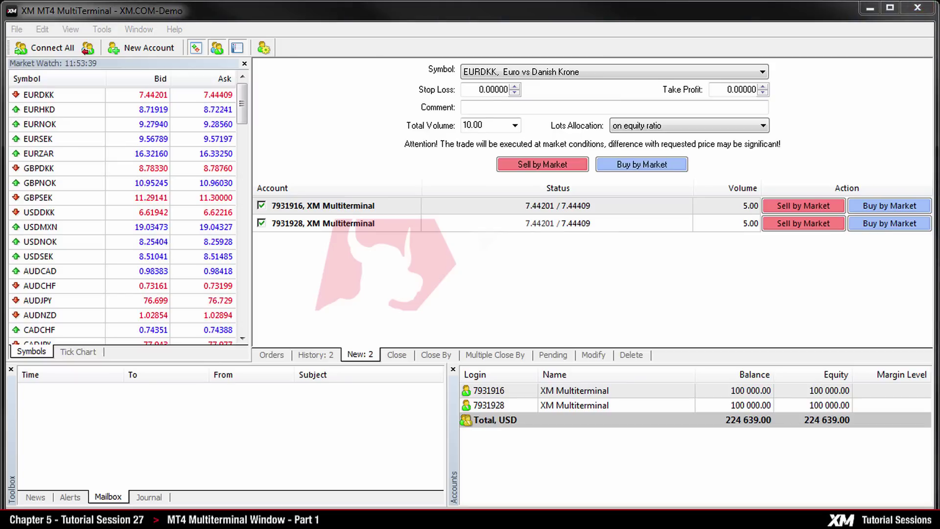
left_click(766, 125)
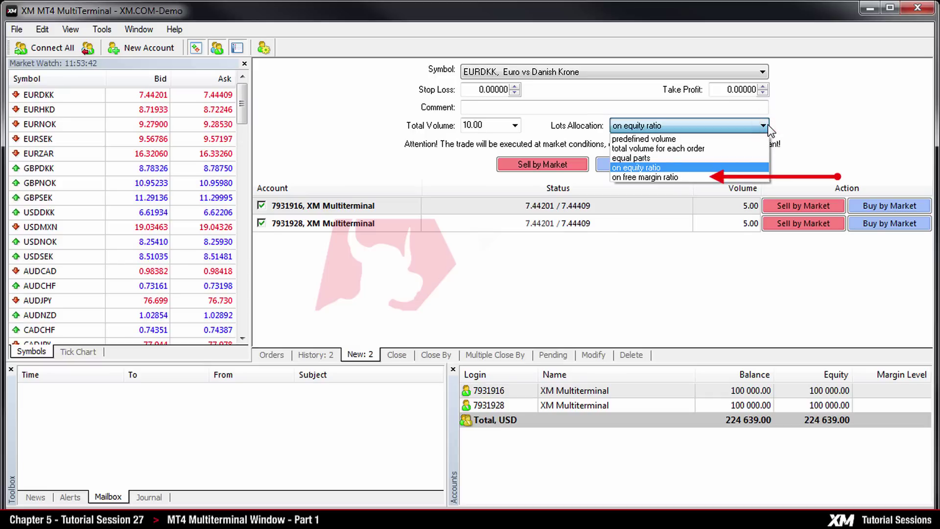
left_click(760, 177)
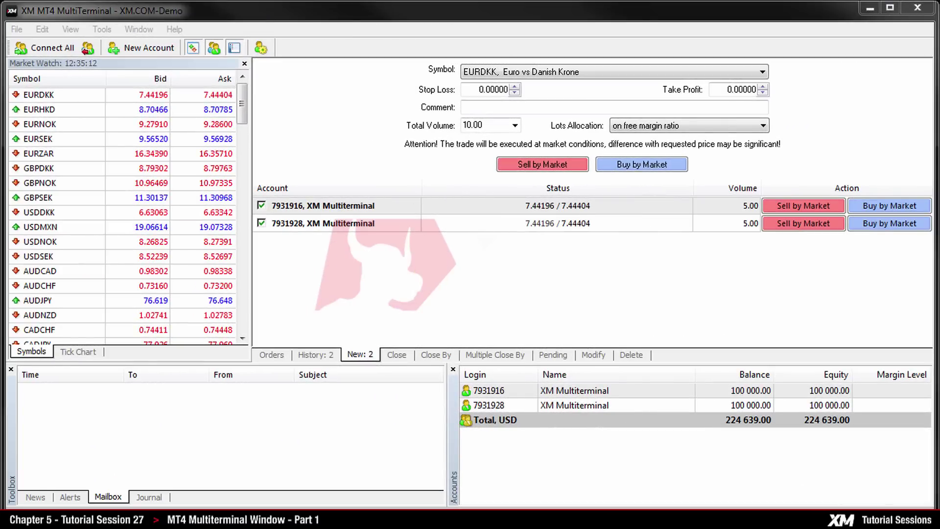
left_click(138, 29)
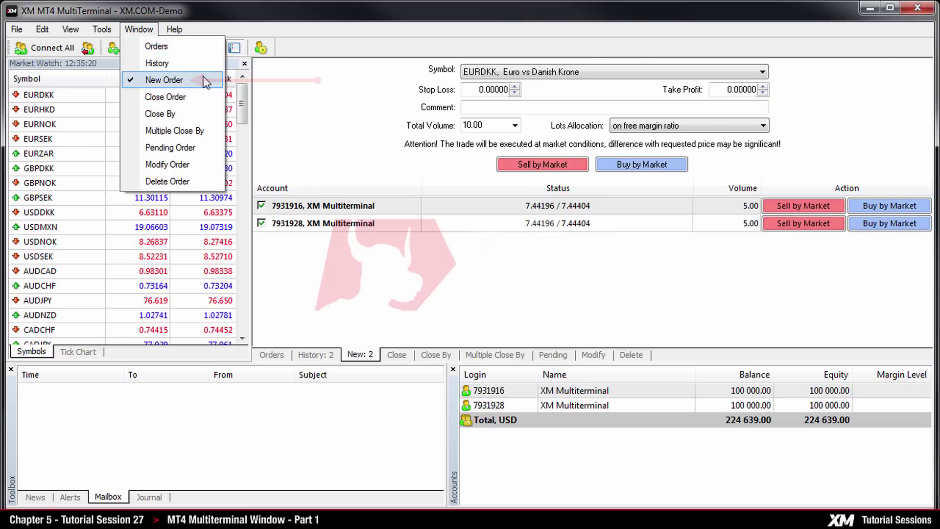